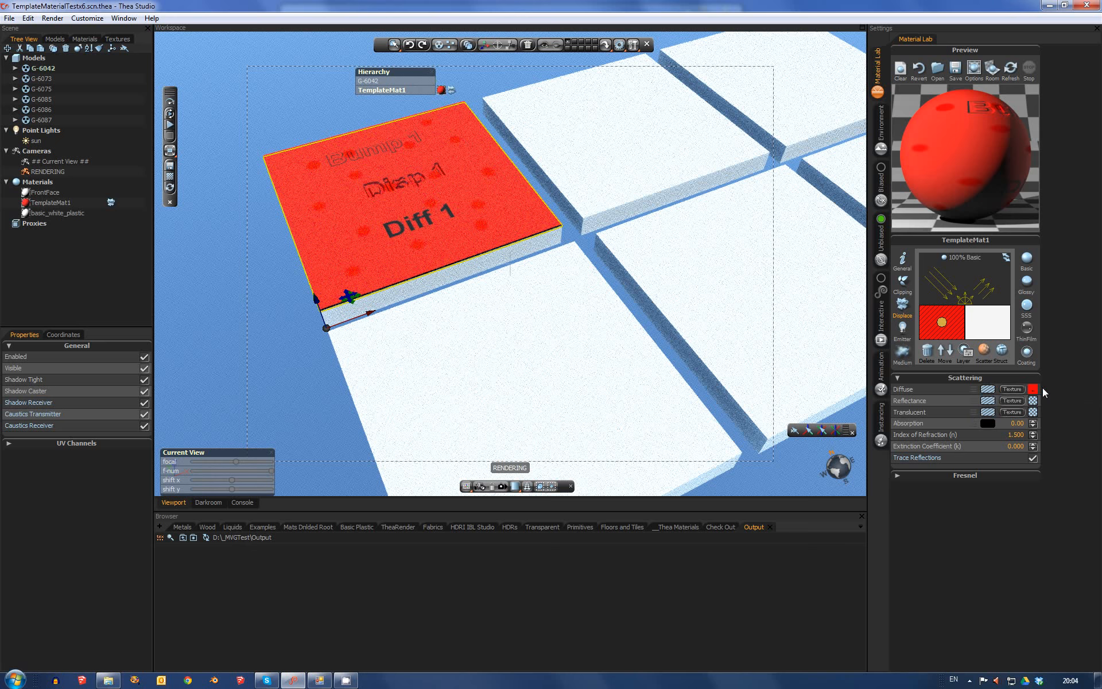
Step: Save the TemplateMat1 material as test_template.xml in the _MVGTest folder, replacing the existing file
{"action": "left_click", "coordinate": [1001, 335]}
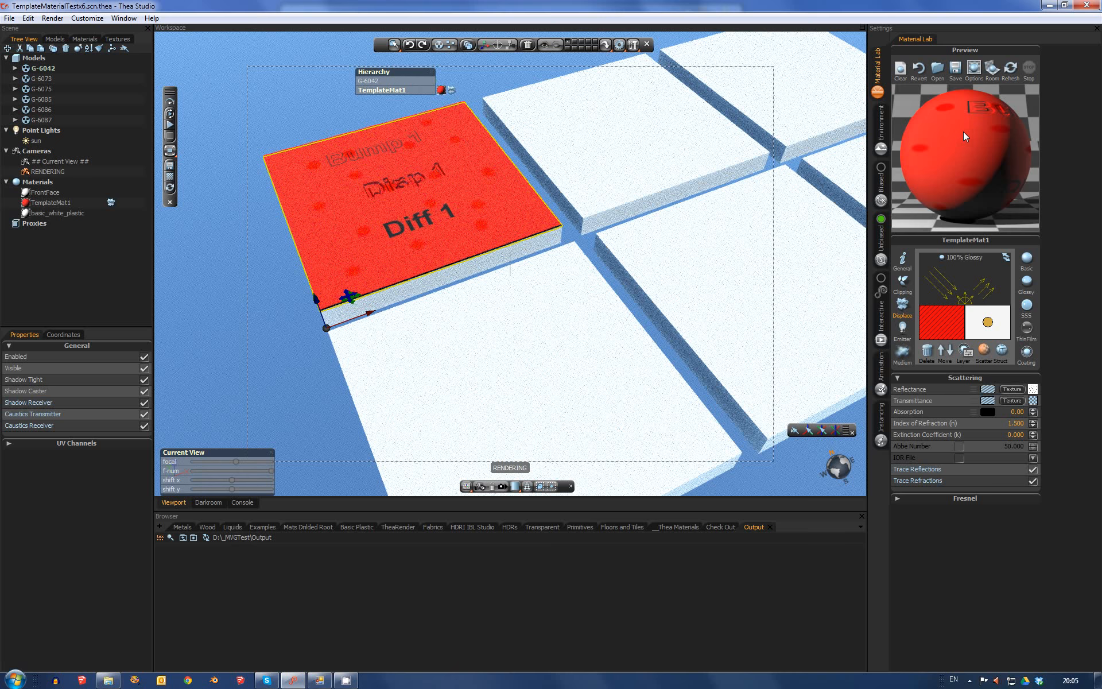
{"action": "left_click", "coordinate": [954, 70]}
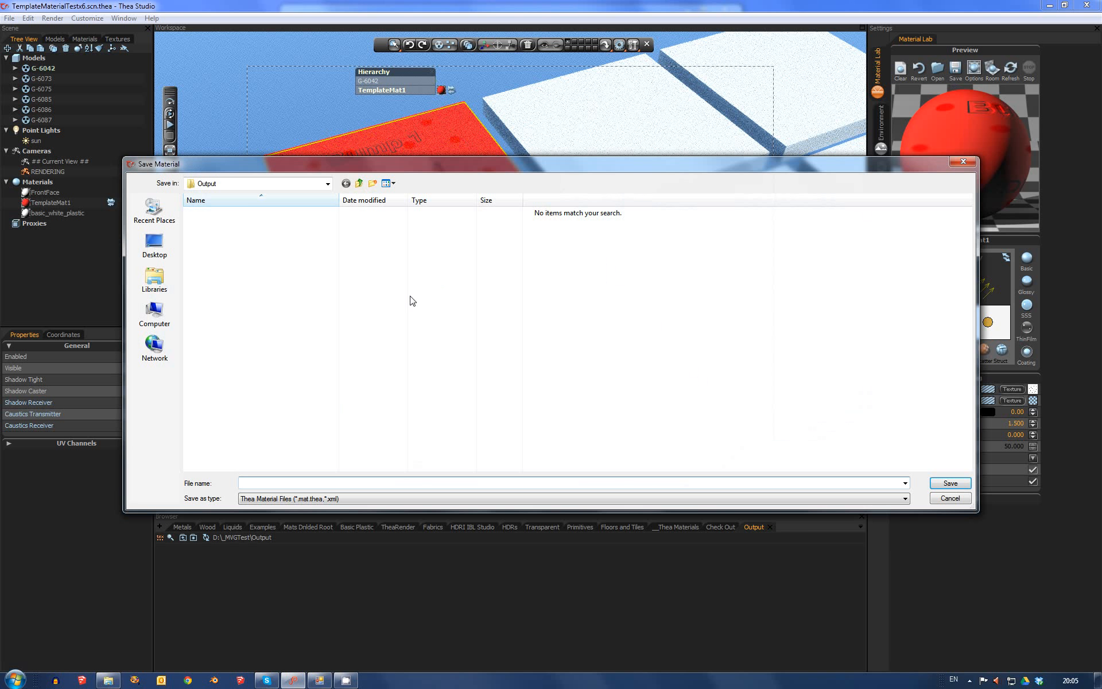
{"action": "left_click", "coordinate": [359, 183]}
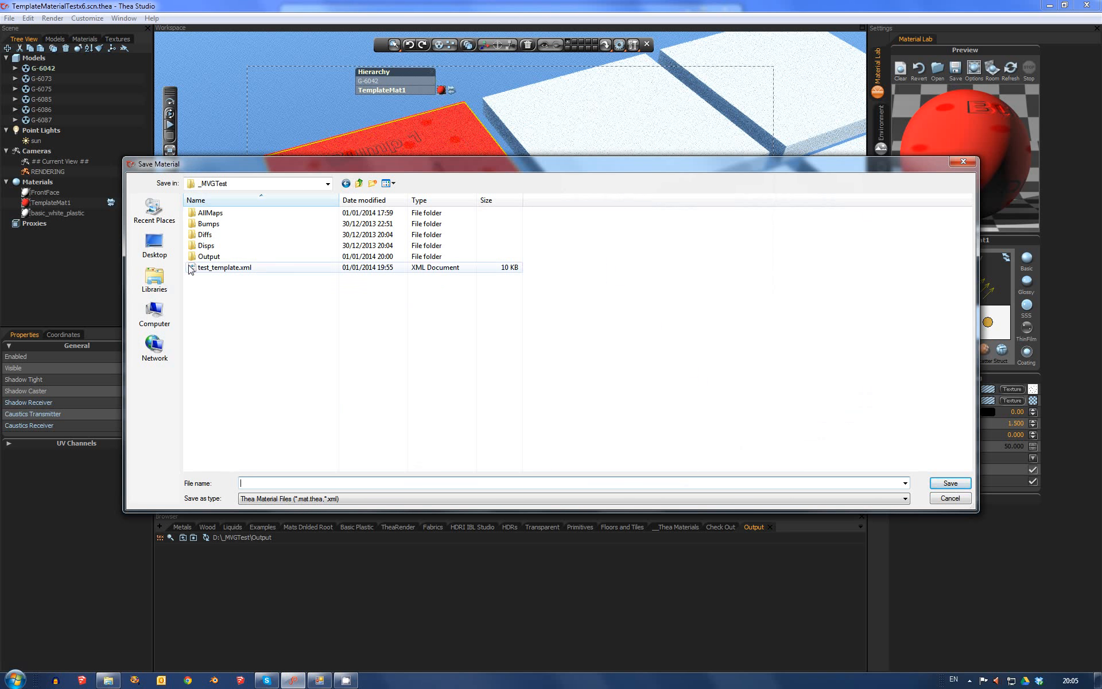
{"action": "left_click", "coordinate": [213, 270]}
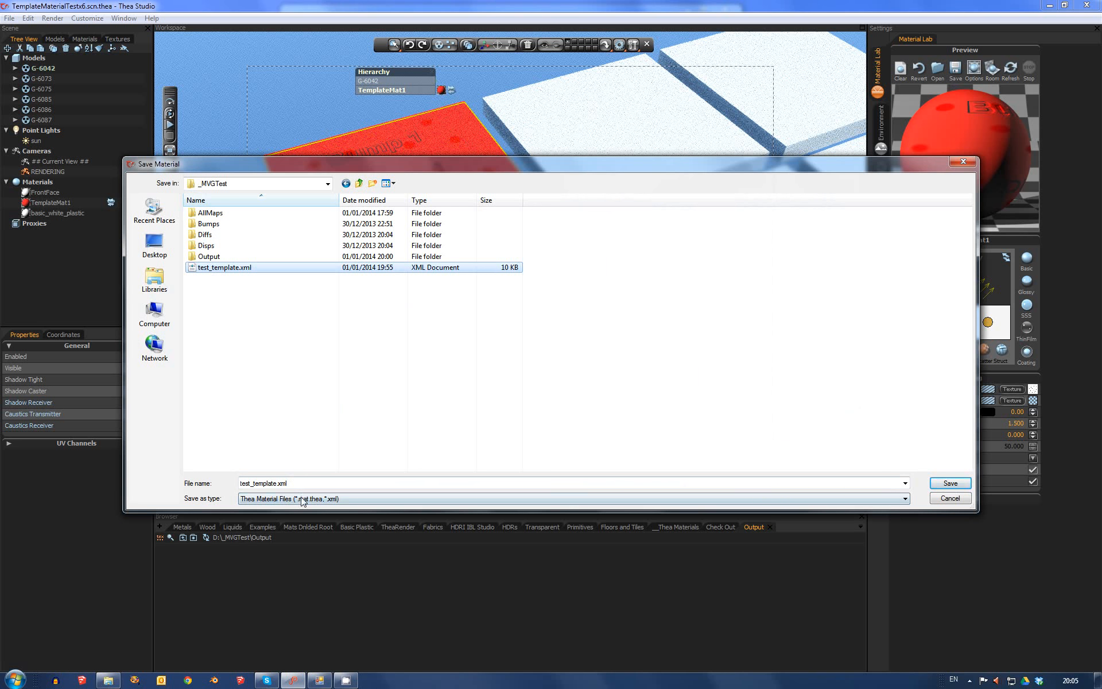
{"action": "double_click", "coordinate": [288, 483]}
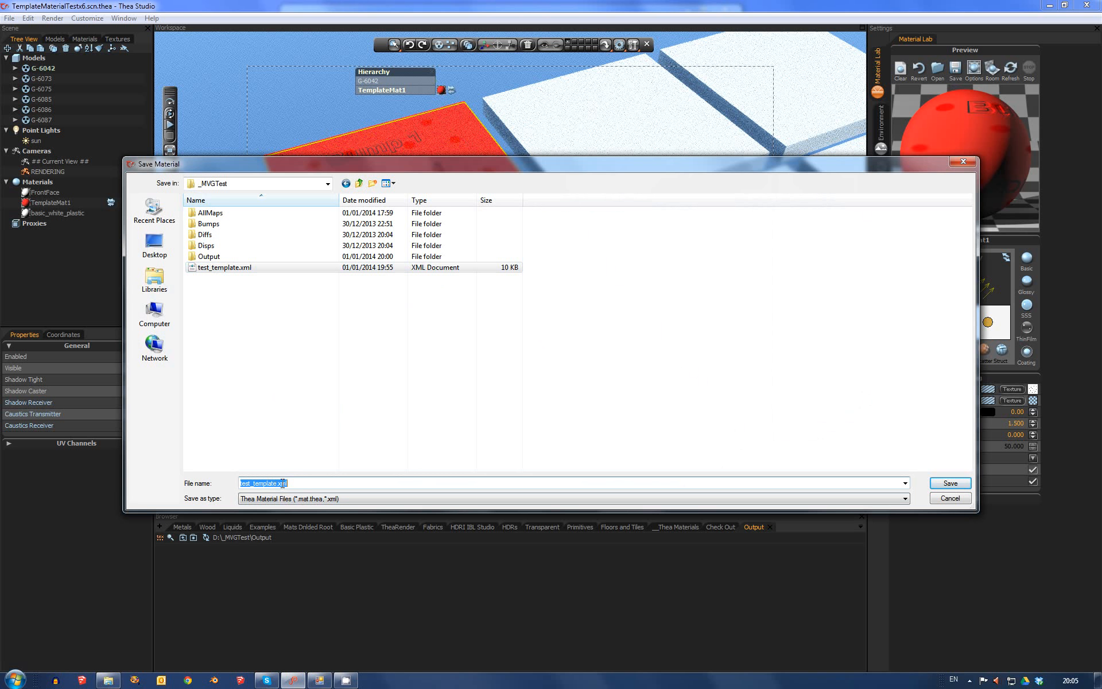
{"action": "left_click", "coordinate": [295, 483]}
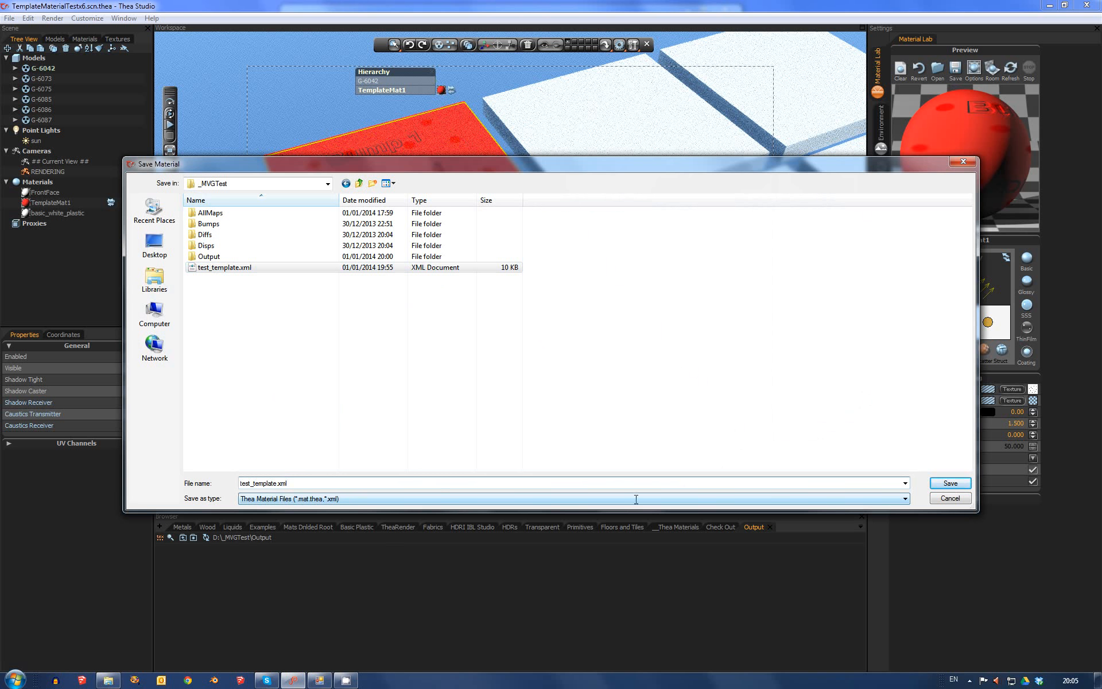
{"action": "left_click", "coordinate": [950, 484]}
{"action": "left_click", "coordinate": [584, 345]}
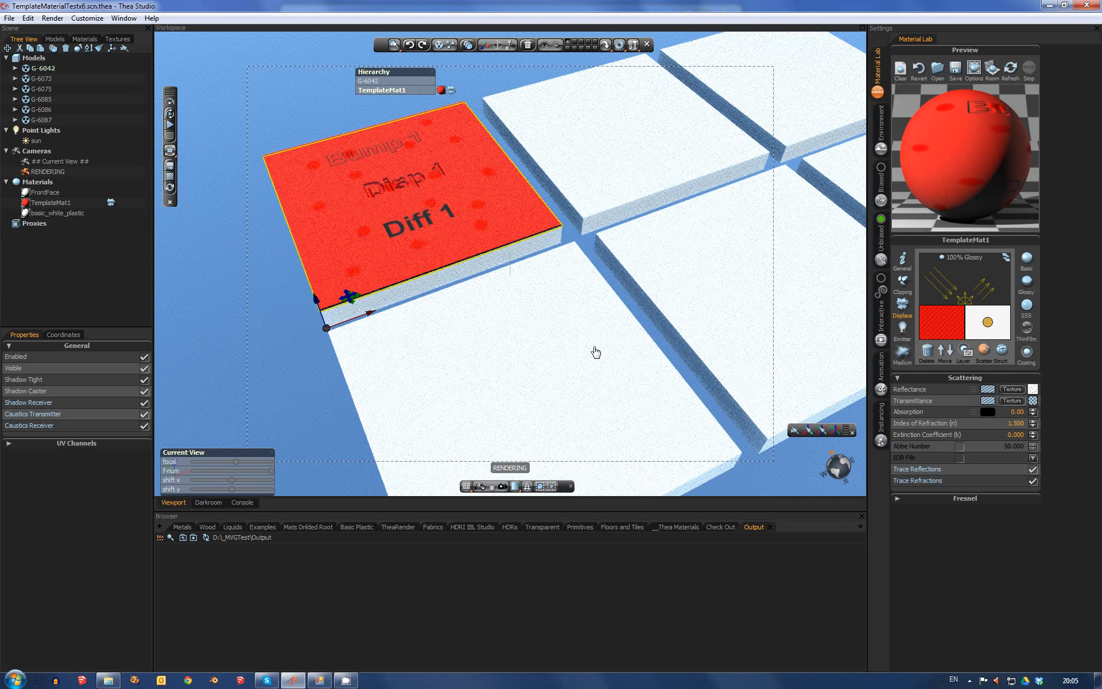
Step: In Material Variant Generator, list the template's file references and view the XML context of the Diff1.jpg and Disp1.jpg references
{"action": "left_click", "coordinate": [318, 680]}
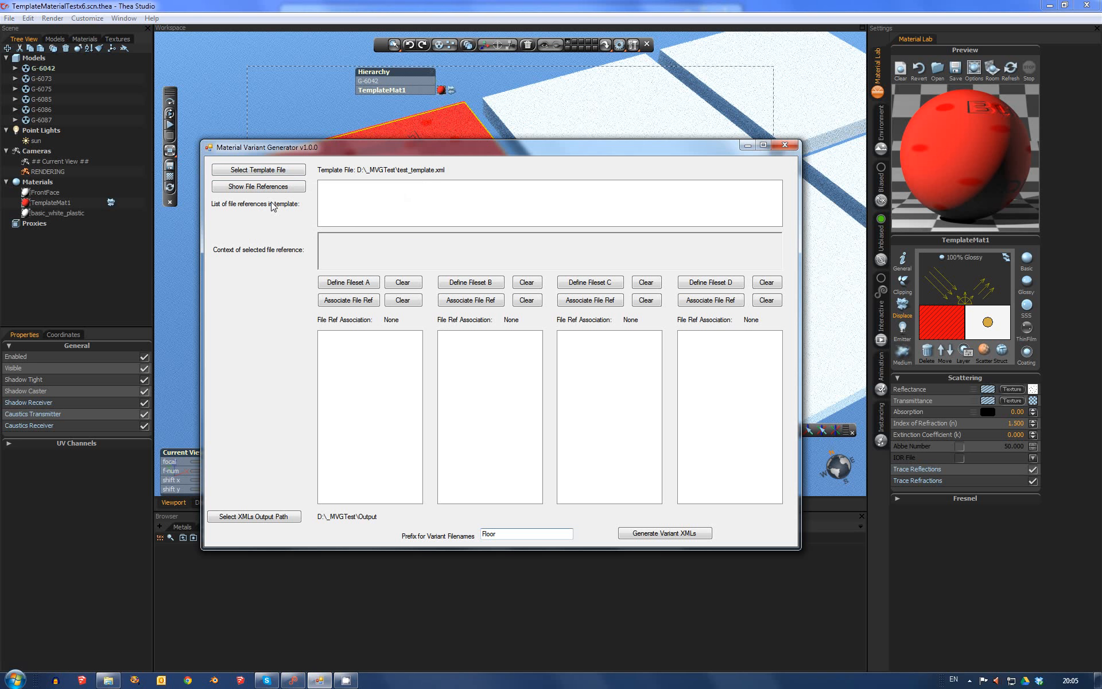
{"action": "left_click", "coordinate": [272, 187]}
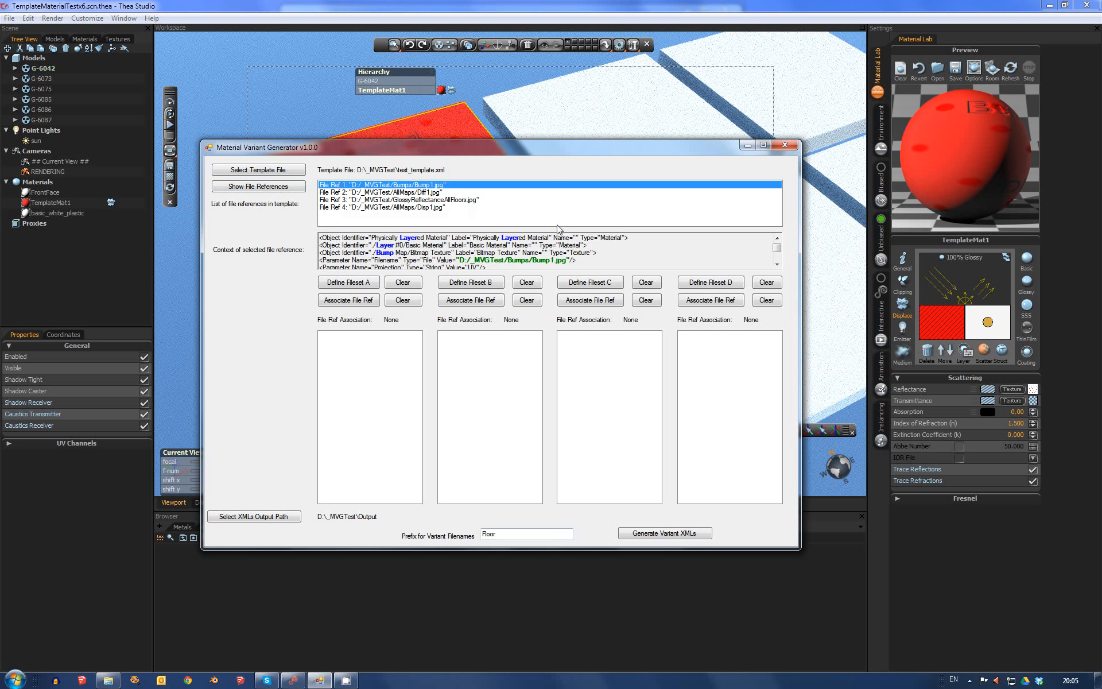
{"action": "left_click", "coordinate": [415, 193]}
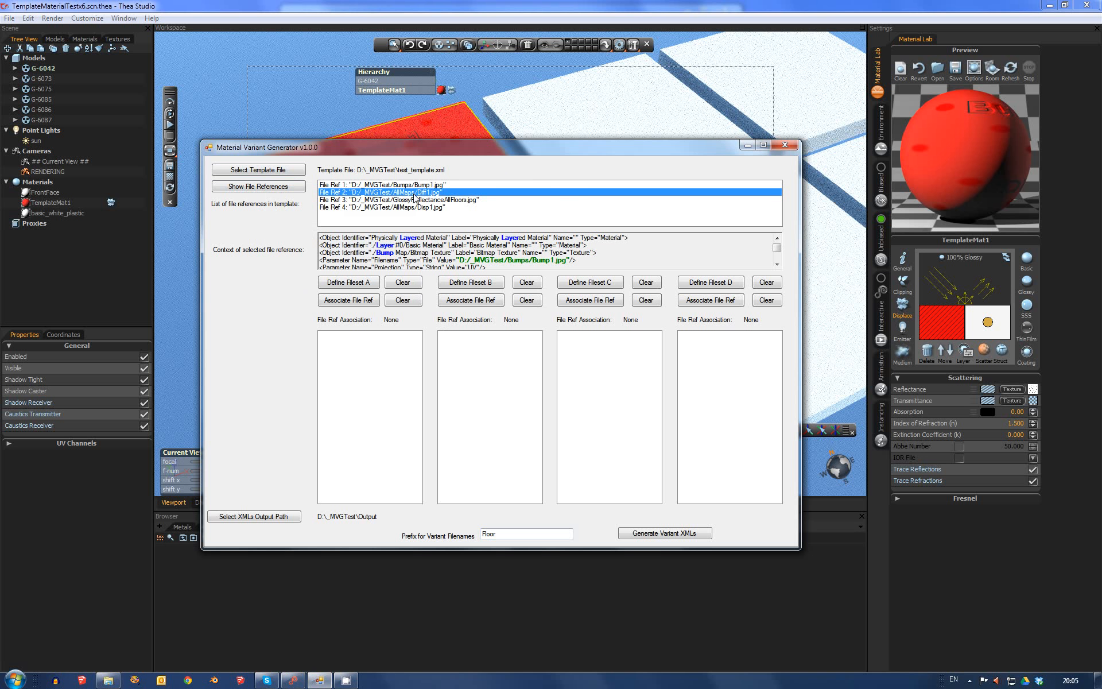
{"action": "mouse_move", "coordinate": [574, 253]}
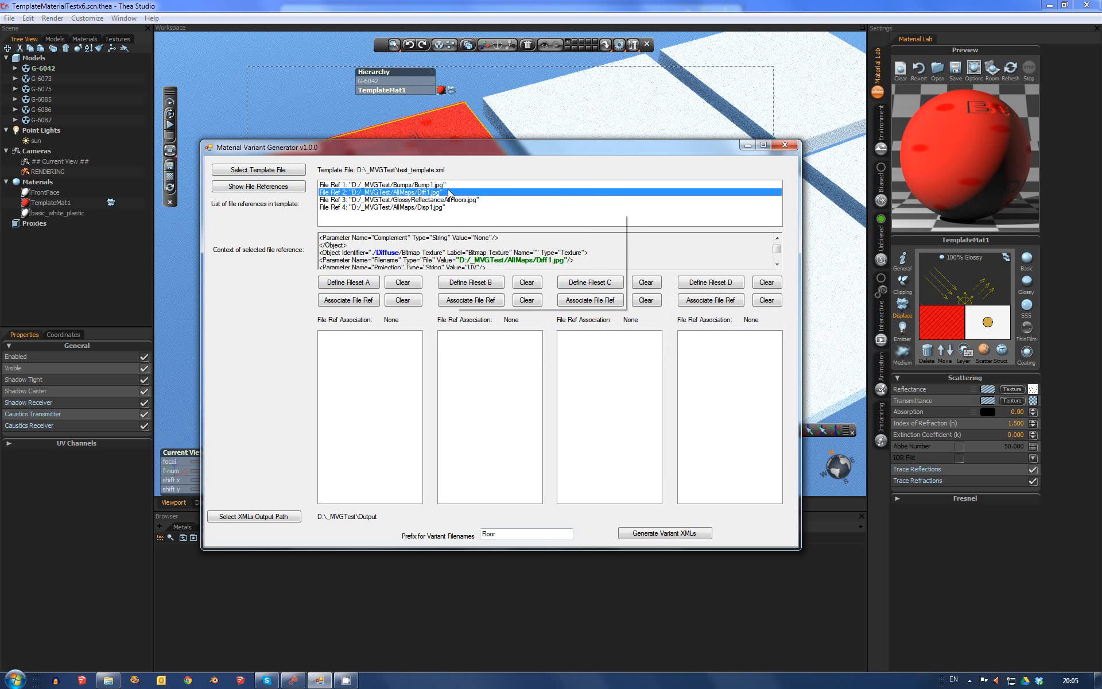
{"action": "mouse_move", "coordinate": [450, 195]}
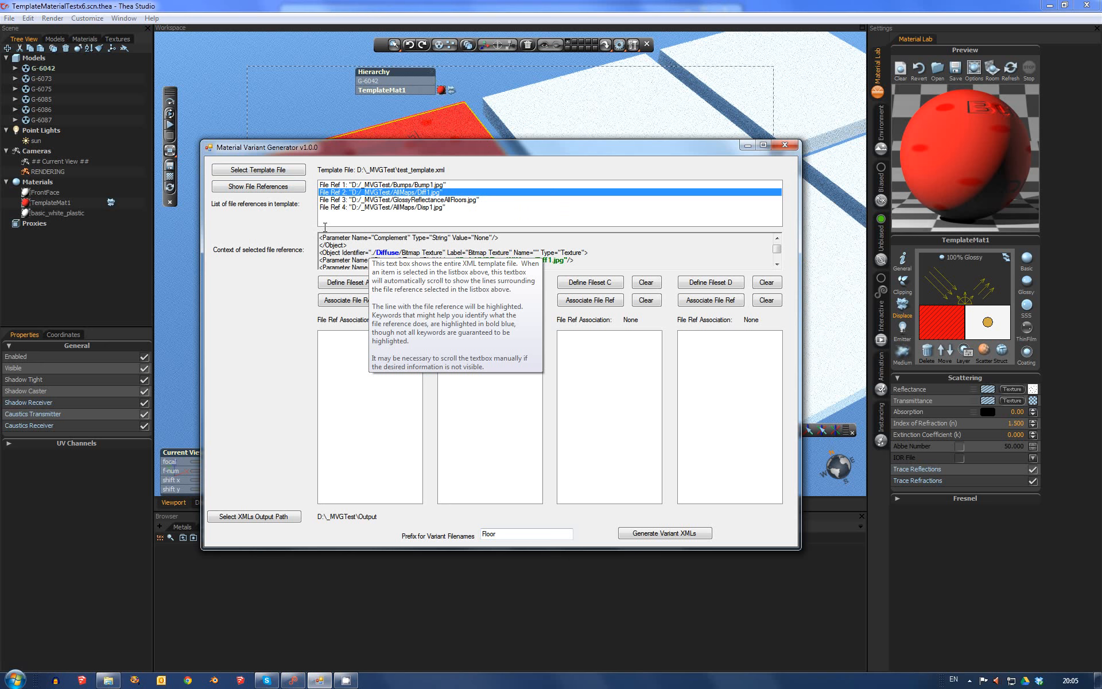
{"action": "left_click", "coordinate": [406, 207]}
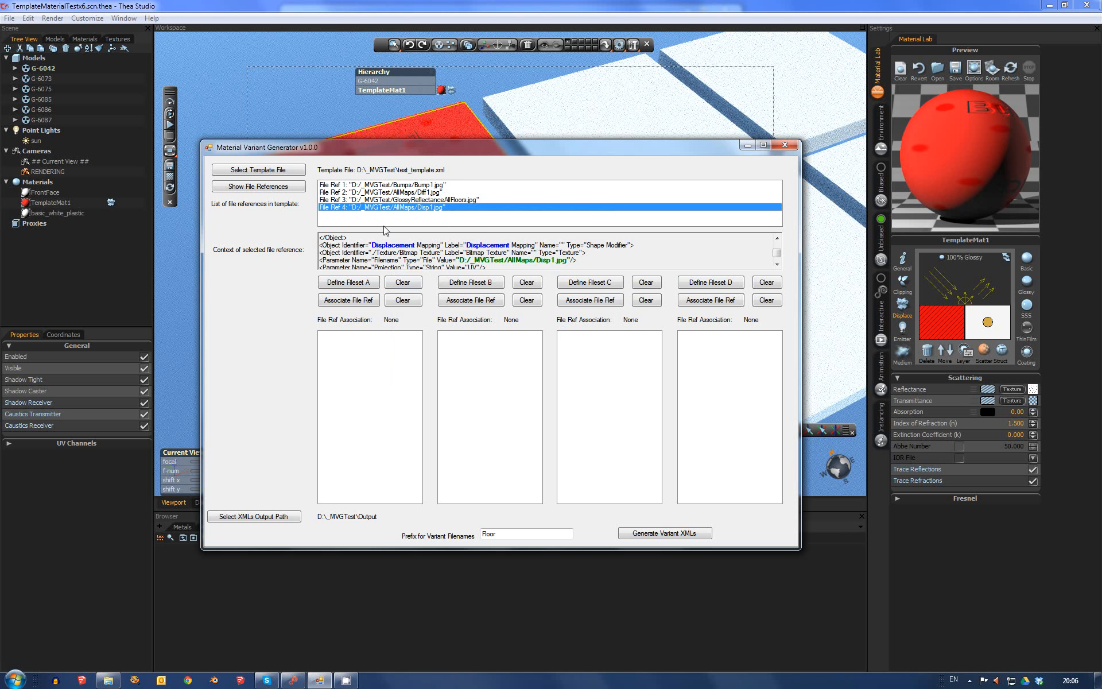
Step: Define Fileset A with the images Bump1.jpg to Bump6.jpg from the AllMaps folder
{"action": "left_click", "coordinate": [357, 282]}
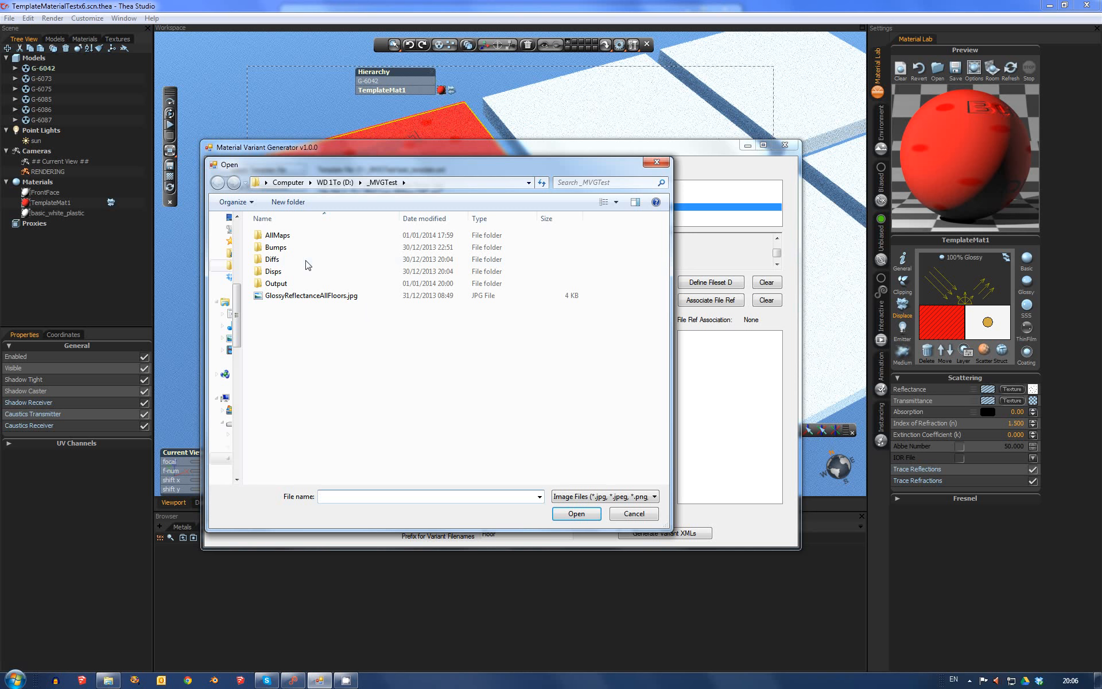
{"action": "double_click", "coordinate": [278, 236]}
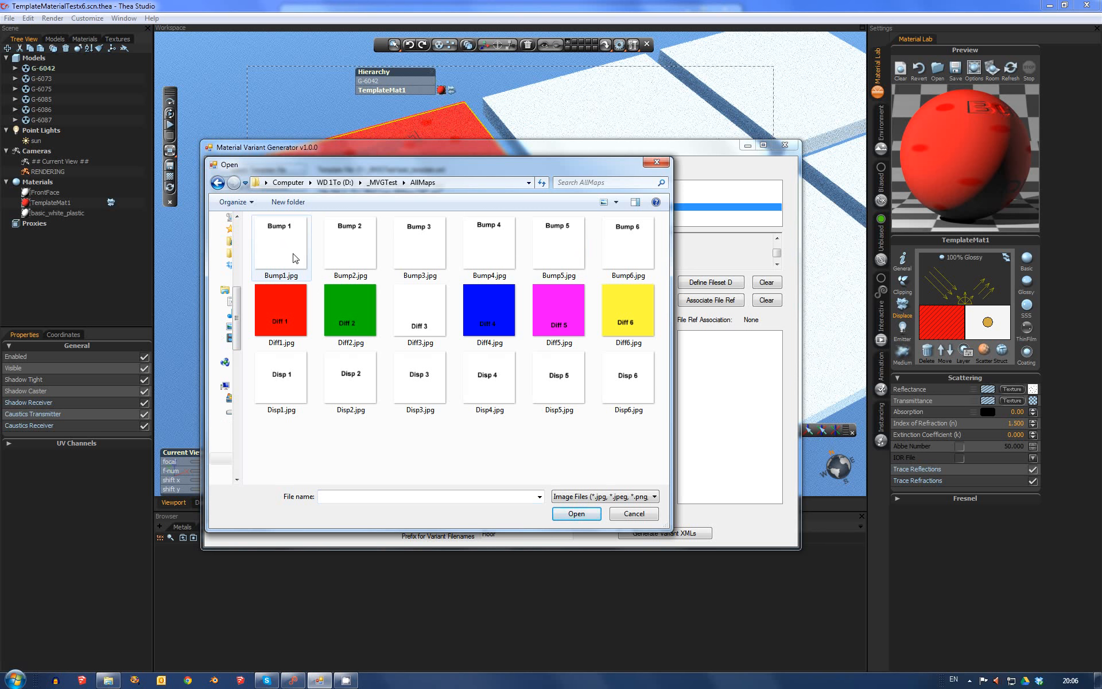
{"action": "left_click", "coordinate": [279, 249]}
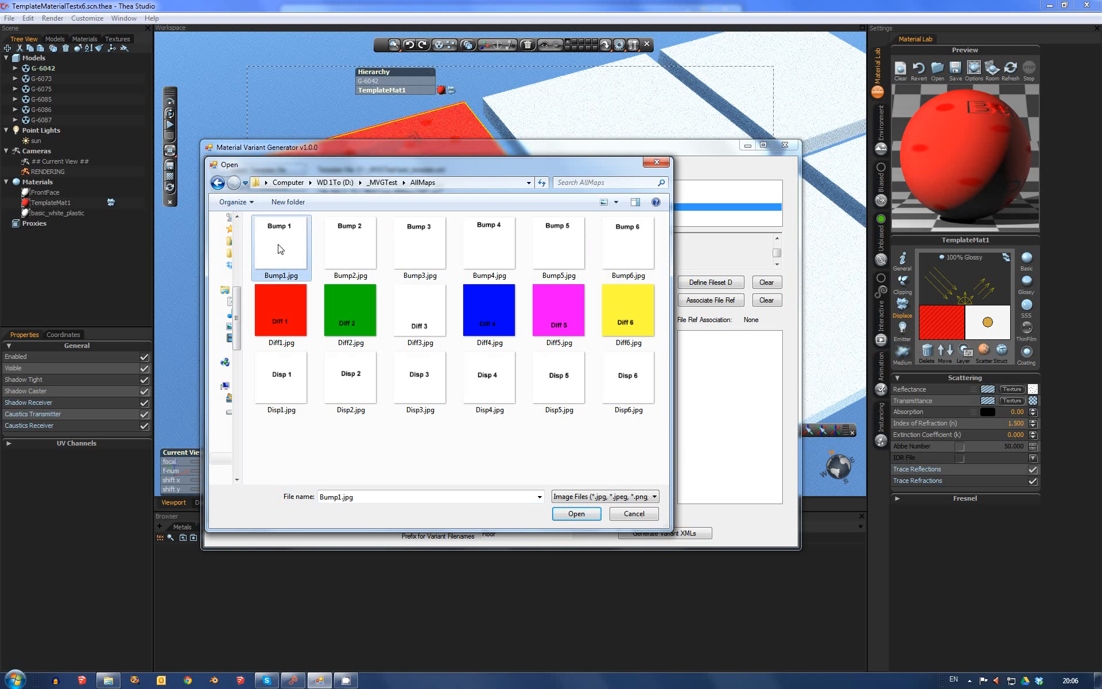
{"action": "left_click", "coordinate": [617, 244], "text": "shift"}
{"action": "left_click", "coordinate": [576, 514]}
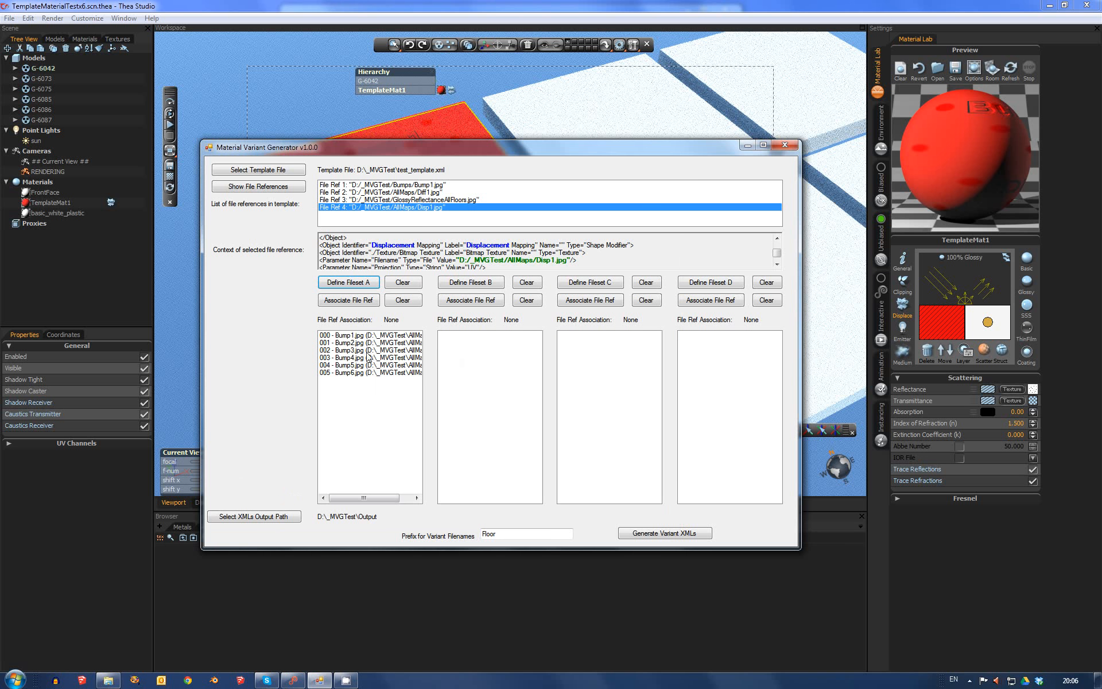
Step: Define Fileset B with the displacement images Disp1.jpg to Disp6.jpg from the AllMaps folder
{"action": "left_click", "coordinate": [498, 283]}
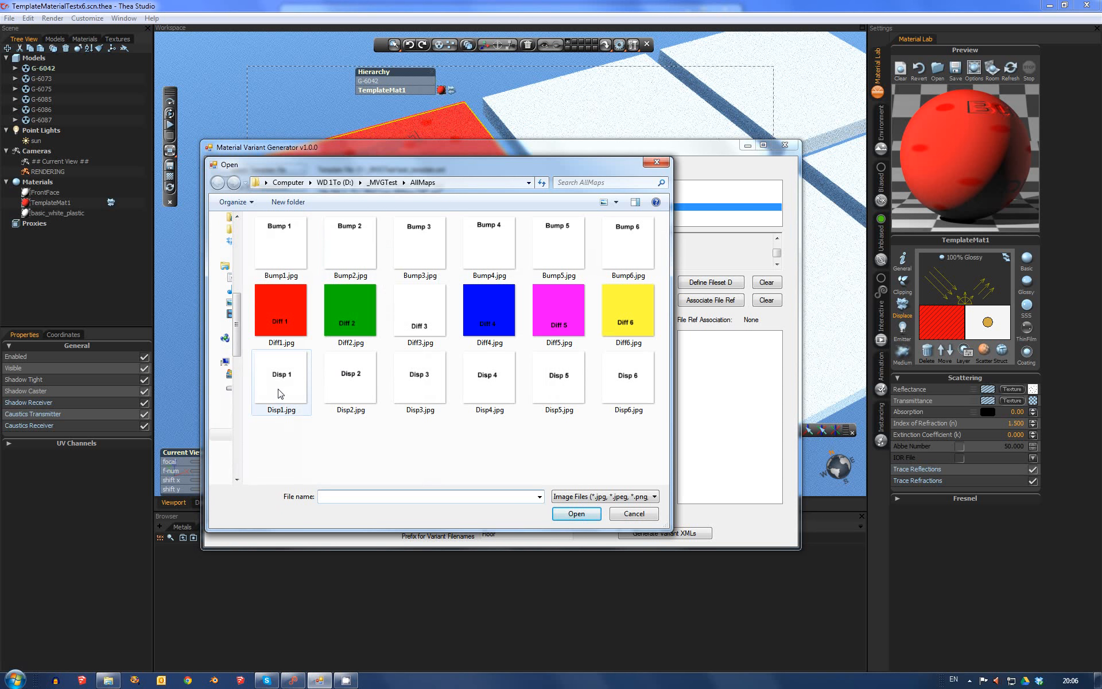
{"action": "left_click", "coordinate": [280, 393]}
{"action": "left_click", "coordinate": [619, 377], "text": "shift"}
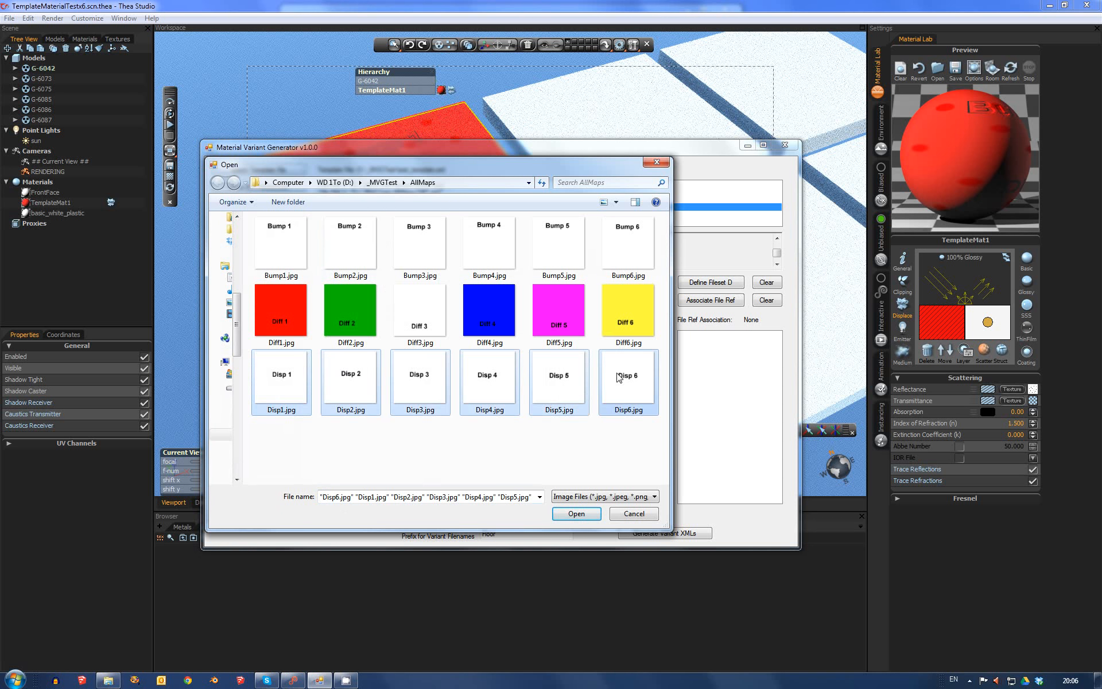
{"action": "left_click", "coordinate": [576, 514]}
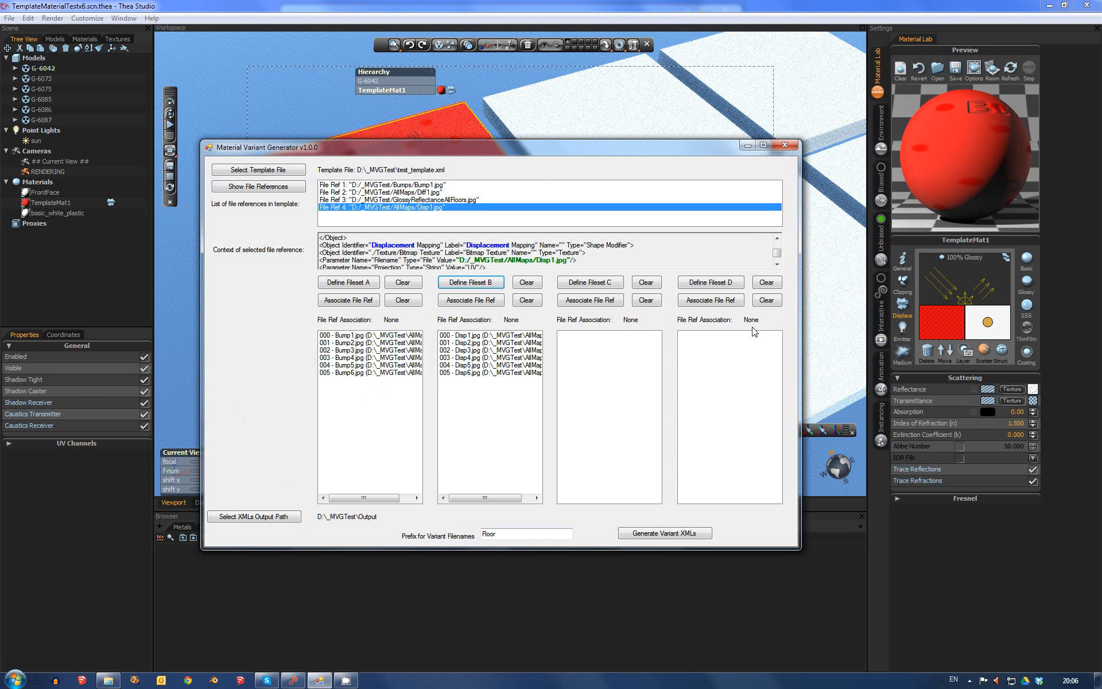
Step: Define Fileset D with the diffuse images Diff1.jpg to Diff6.jpg from the AllMaps folder
{"action": "left_click", "coordinate": [711, 282]}
{"action": "left_click", "coordinate": [282, 319]}
{"action": "left_click", "coordinate": [628, 313], "text": "shift"}
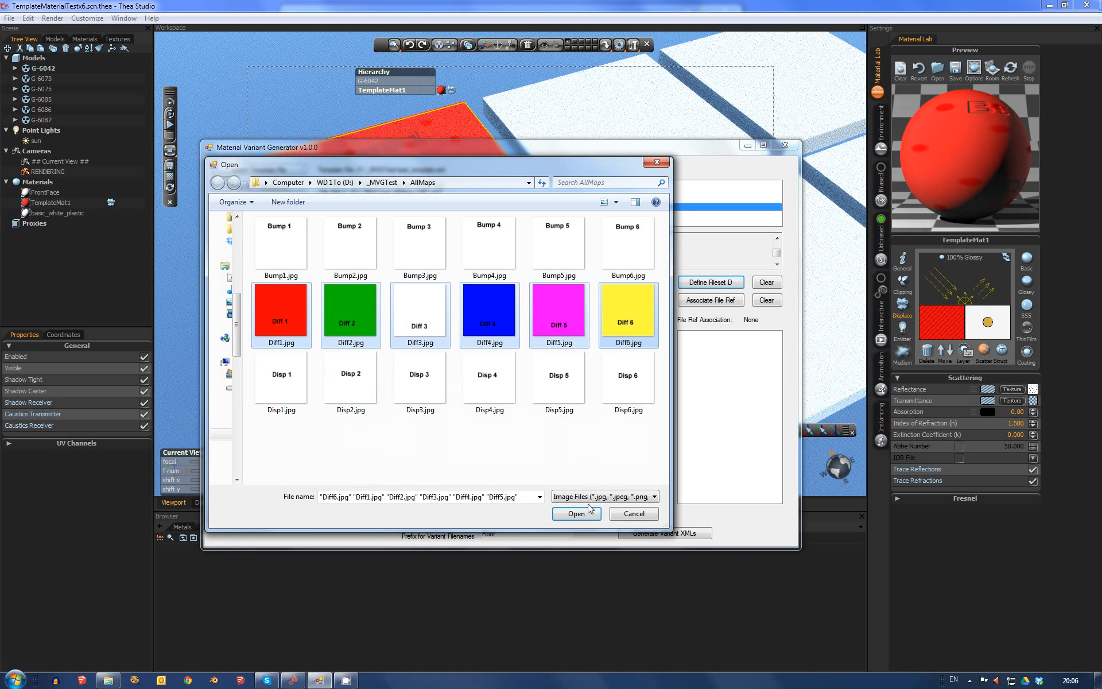
{"action": "left_click", "coordinate": [576, 513]}
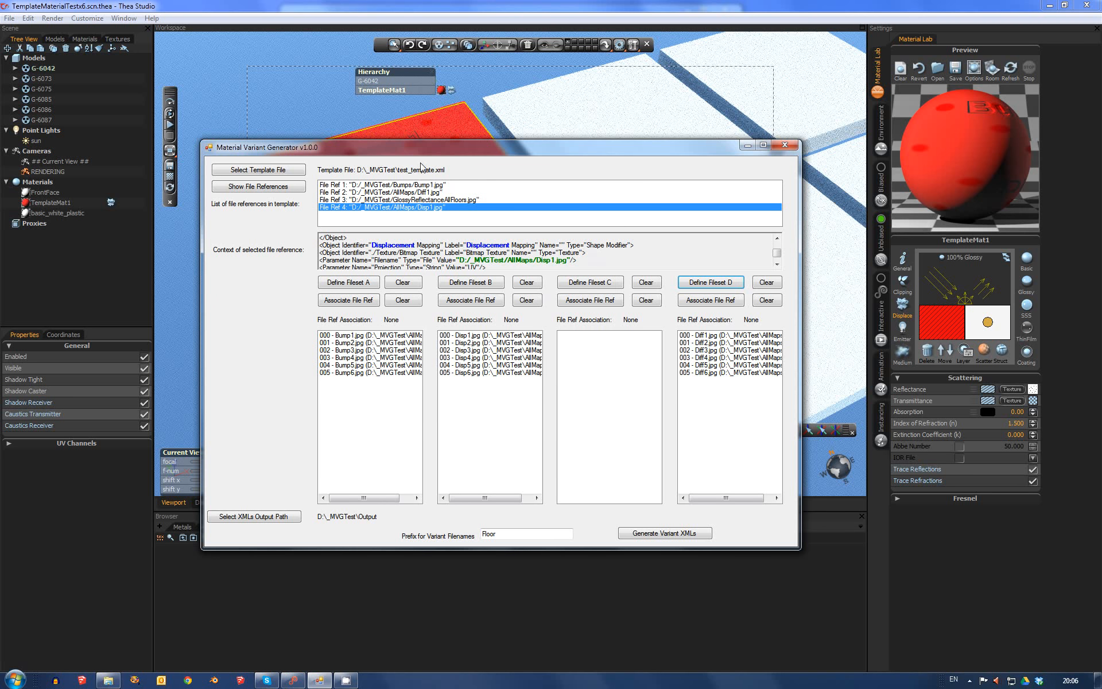
Step: Associate Fileset A with File Ref 1, Fileset B with File Ref 4 and Fileset D with File Ref 2
{"action": "left_click", "coordinate": [416, 185]}
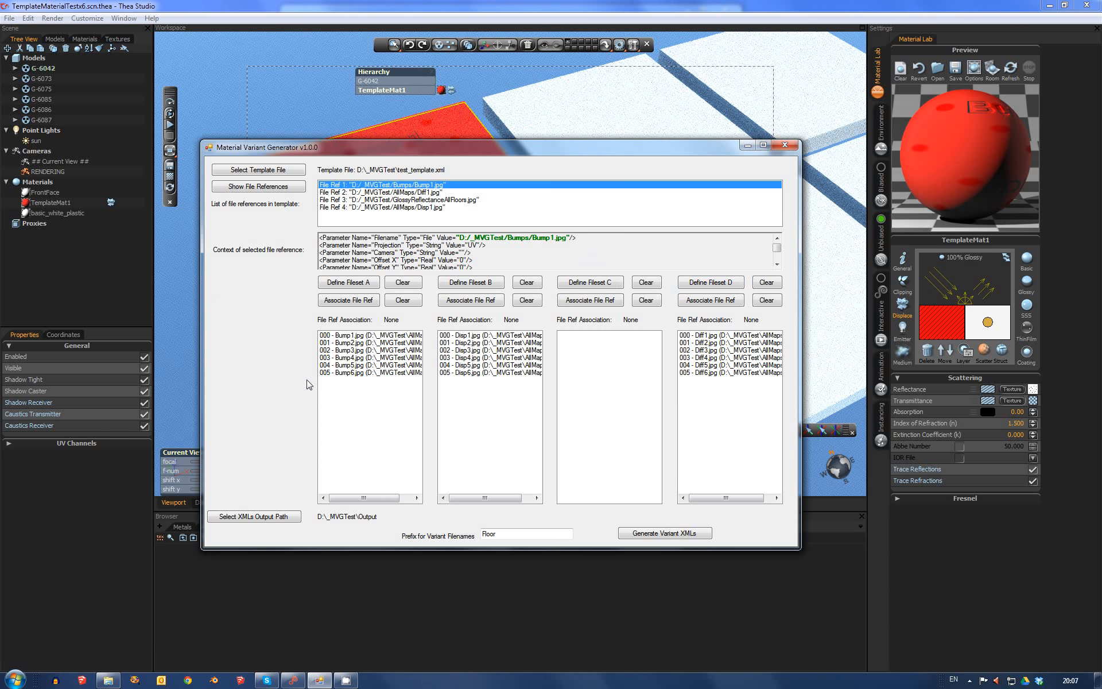
{"action": "left_click", "coordinate": [338, 304]}
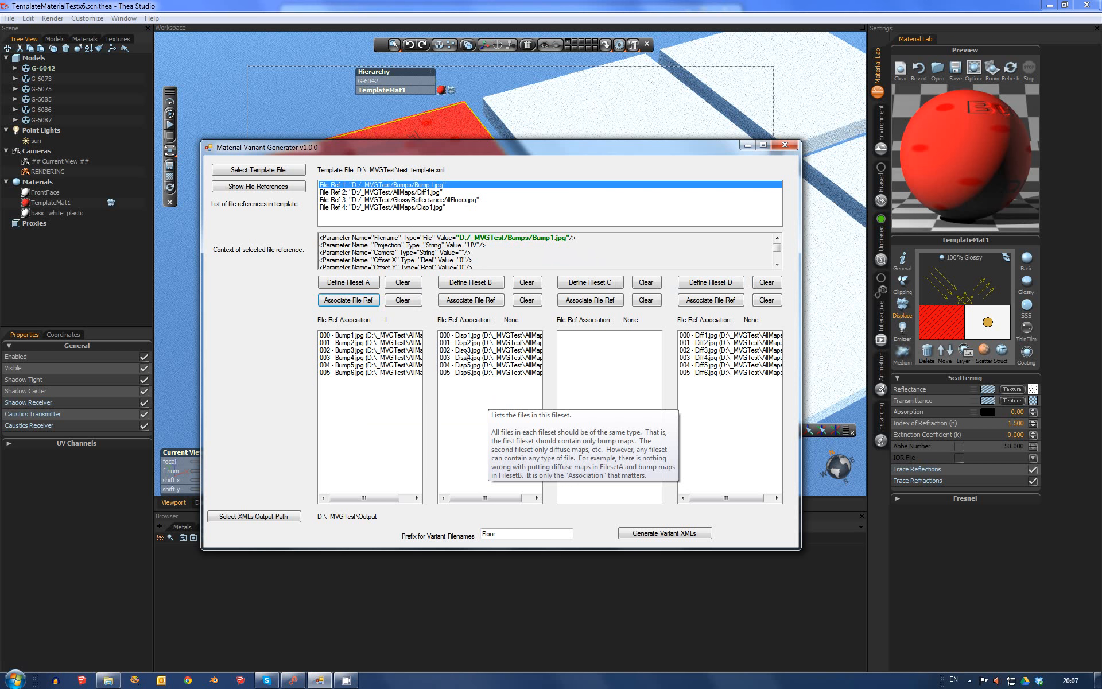
{"action": "left_click", "coordinate": [419, 208]}
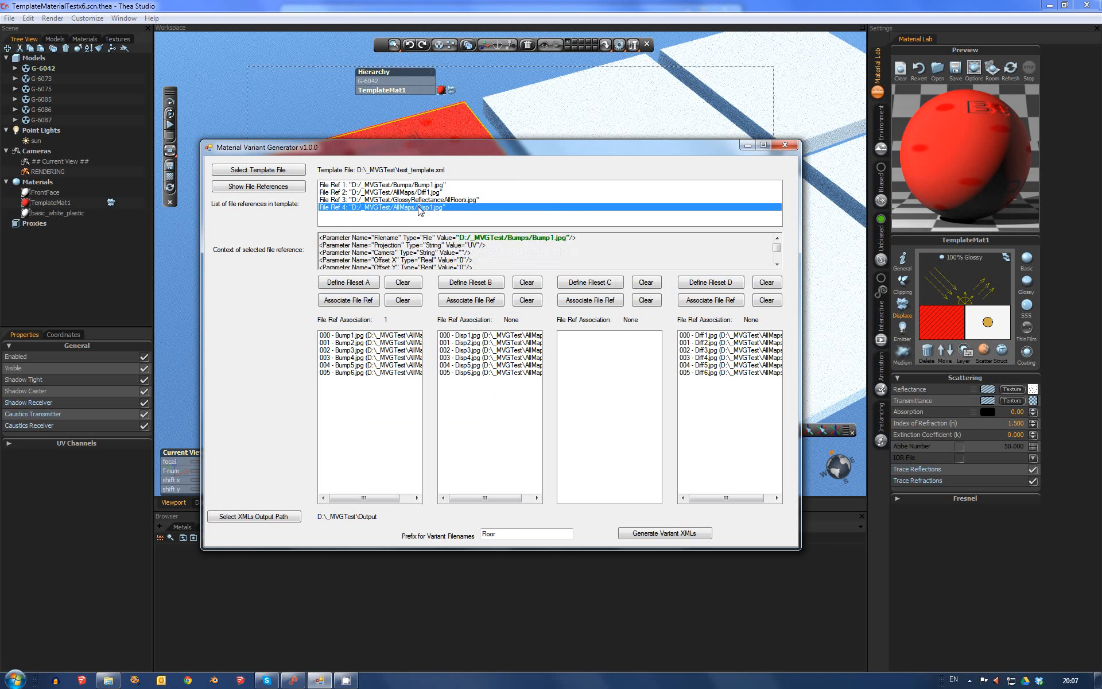
{"action": "left_click", "coordinate": [474, 296]}
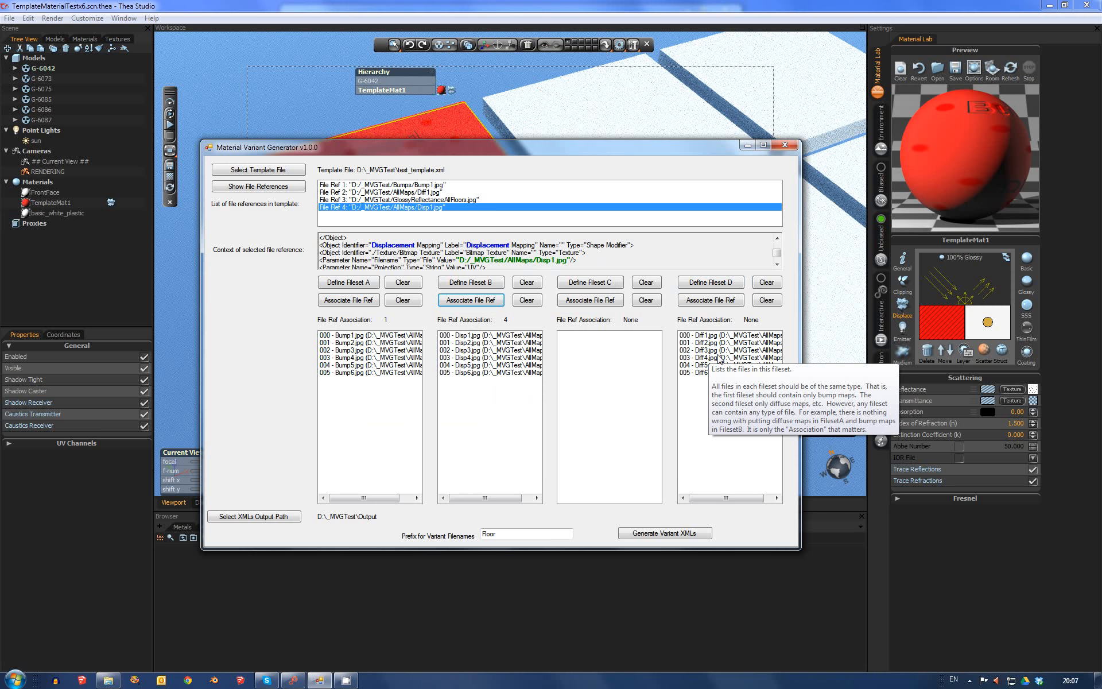
{"action": "left_click", "coordinate": [422, 194]}
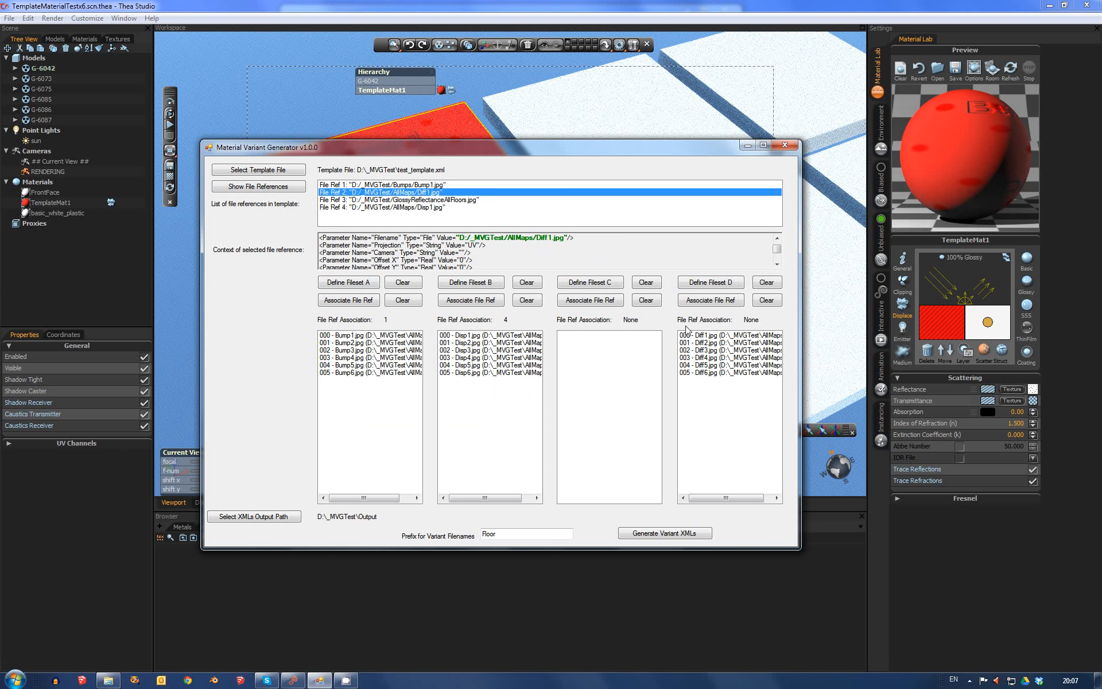
{"action": "left_click", "coordinate": [692, 300]}
Step: Generate the variant XML files from the associated filesets and dismiss the completion message
{"action": "left_click", "coordinate": [679, 538]}
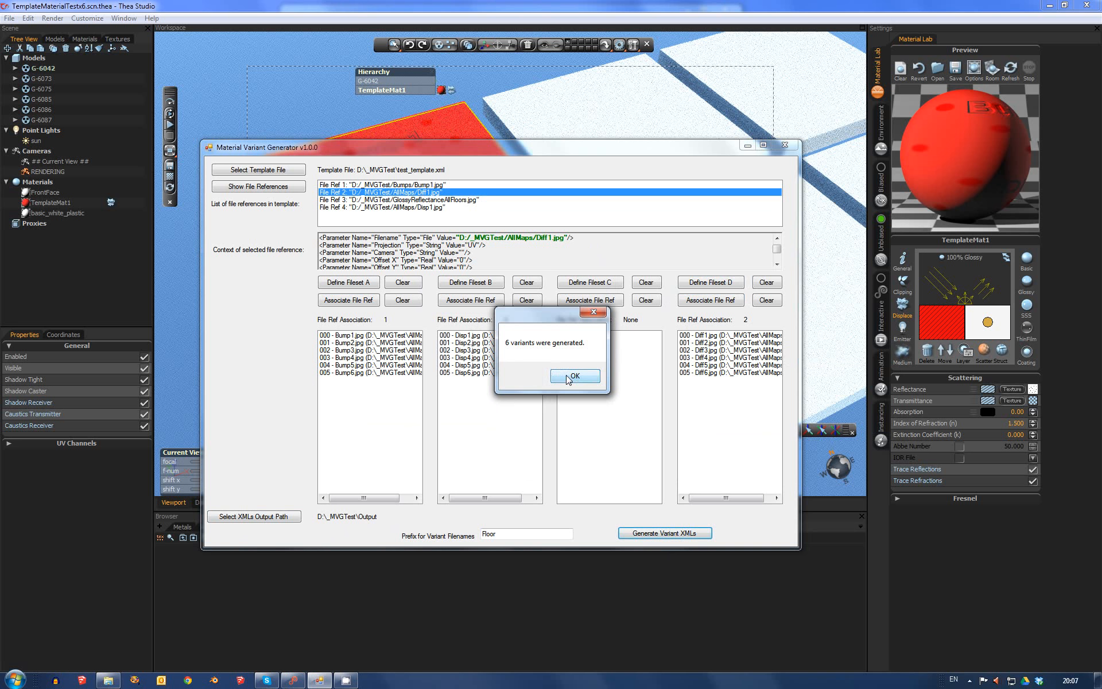
{"action": "left_click", "coordinate": [571, 378]}
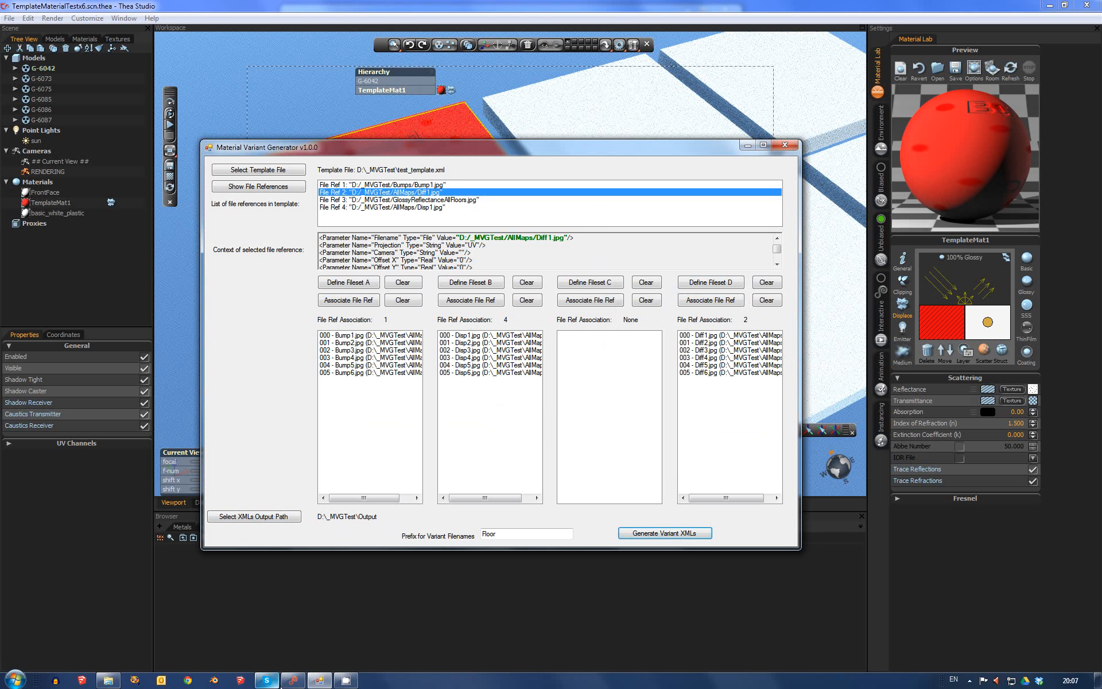
Step: Switch to Thea Studio, load Floor1_Bump1_Disp1_Diff1.xml into the selected tile's material and store it in the Output browser folder
{"action": "left_click", "coordinate": [293, 681]}
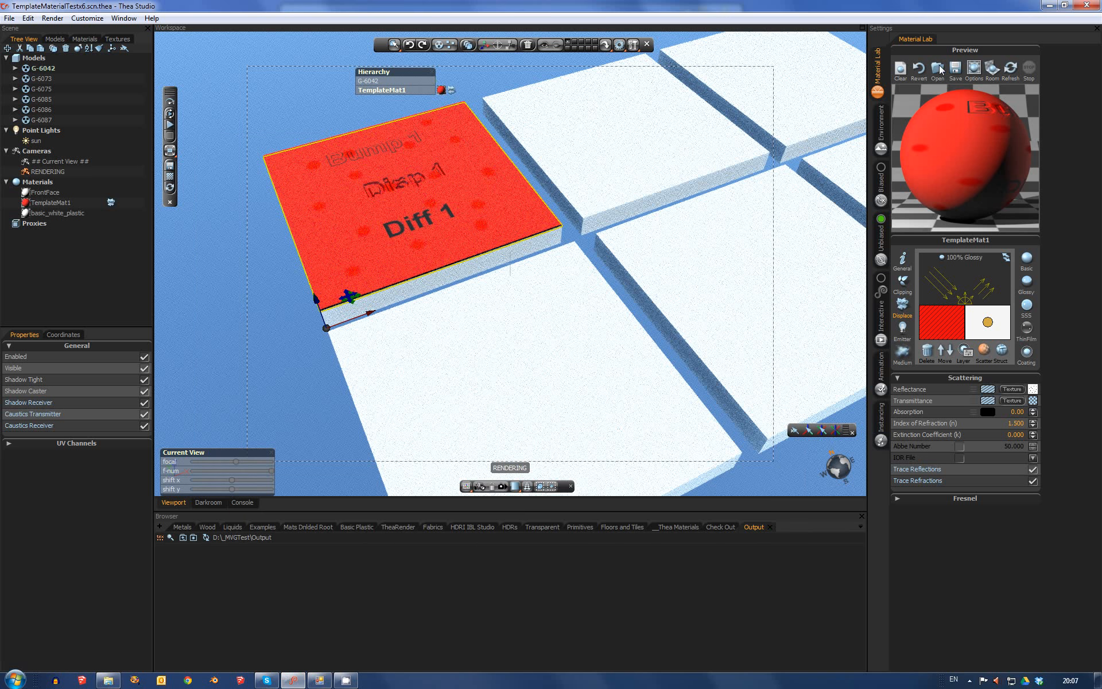
{"action": "left_click", "coordinate": [399, 267]}
{"action": "scroll", "coordinate": [398, 267], "scroll_direction": "up", "scroll_amount": 1}
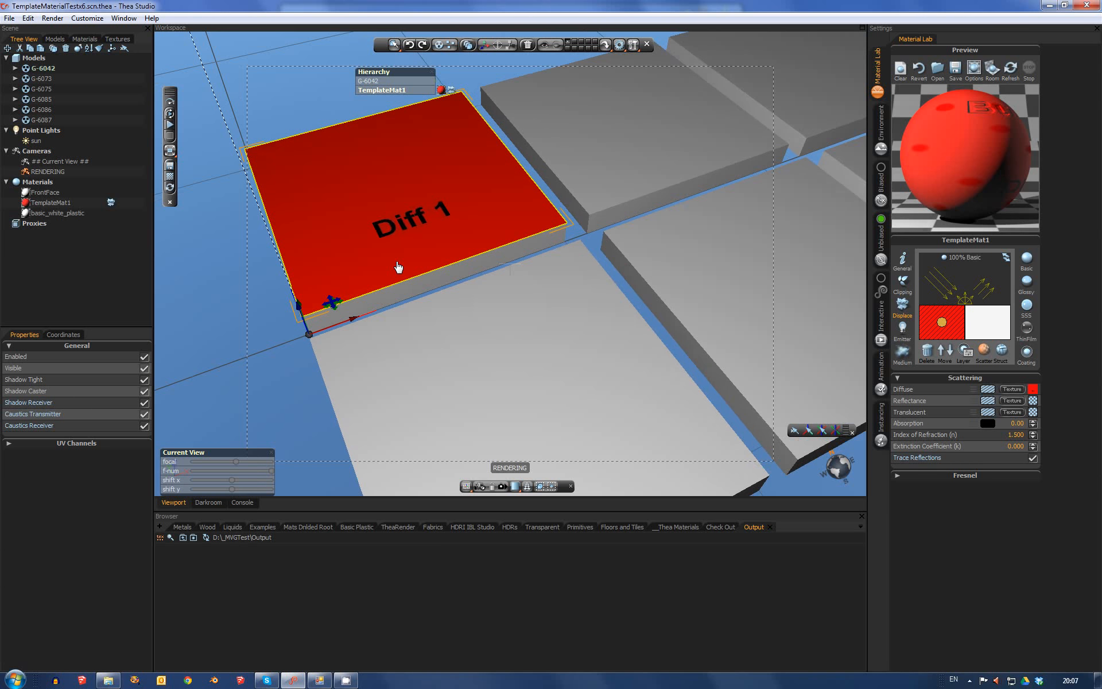
{"action": "left_click", "coordinate": [937, 70]}
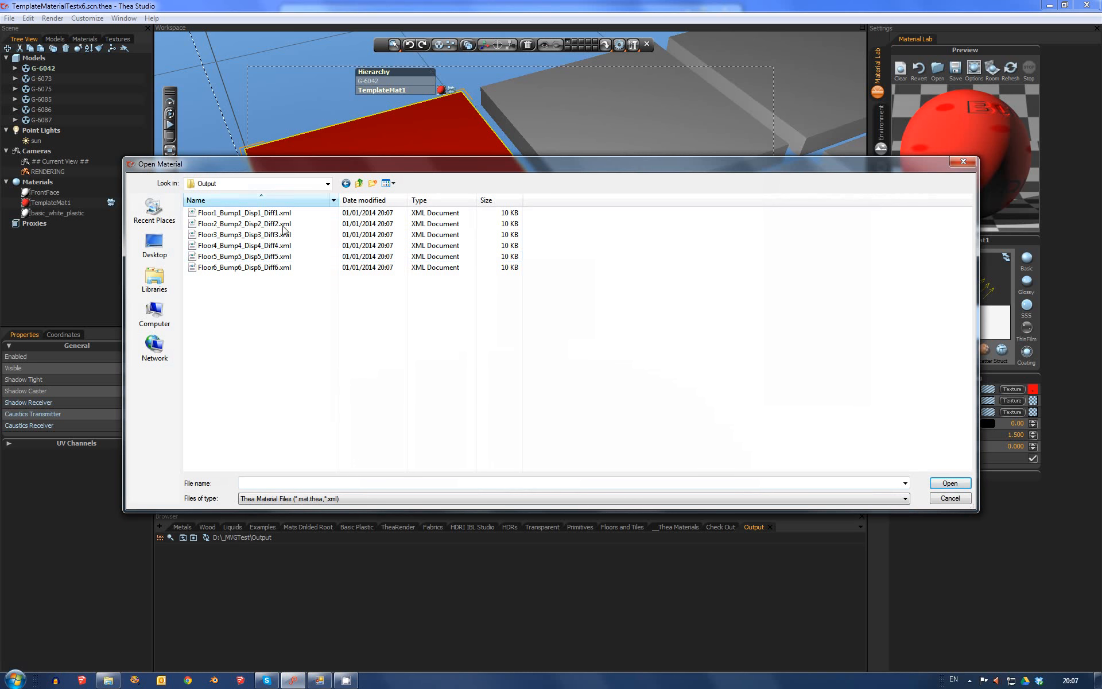
{"action": "double_click", "coordinate": [240, 212]}
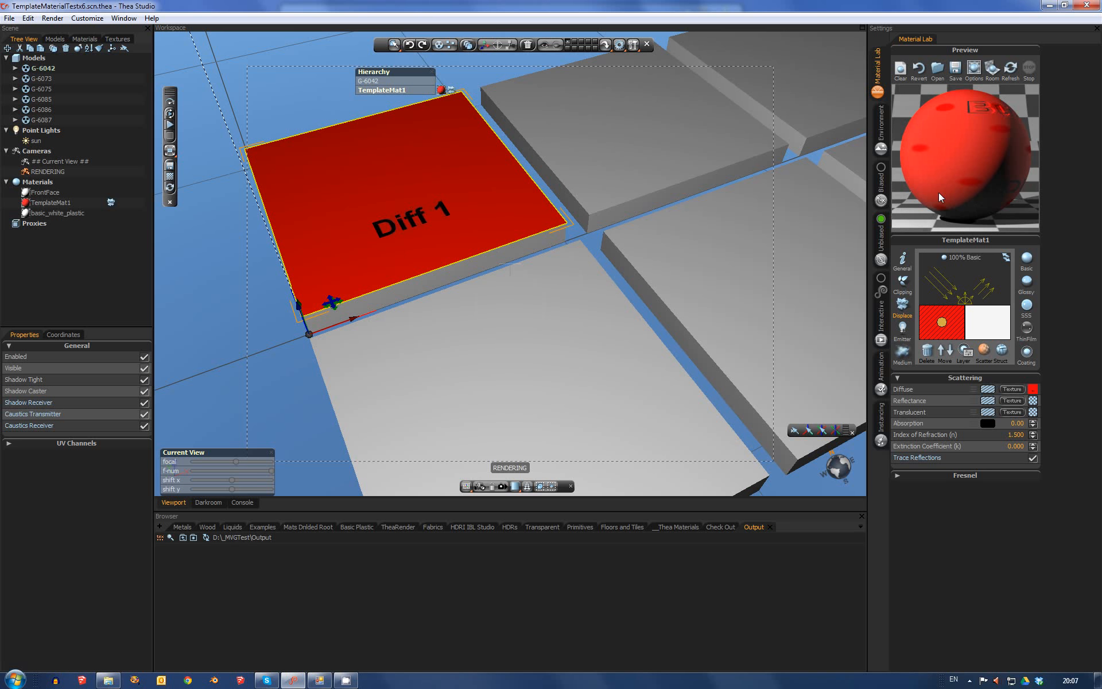
{"action": "left_click_drag", "start_coordinate": [984, 139], "coordinate": [217, 582]}
Step: Load the variant Floor2_Bump2_Disp2_Diff2.xml from the Output folder into the selected tile's material
{"action": "left_click", "coordinate": [940, 67]}
{"action": "left_click", "coordinate": [290, 224]}
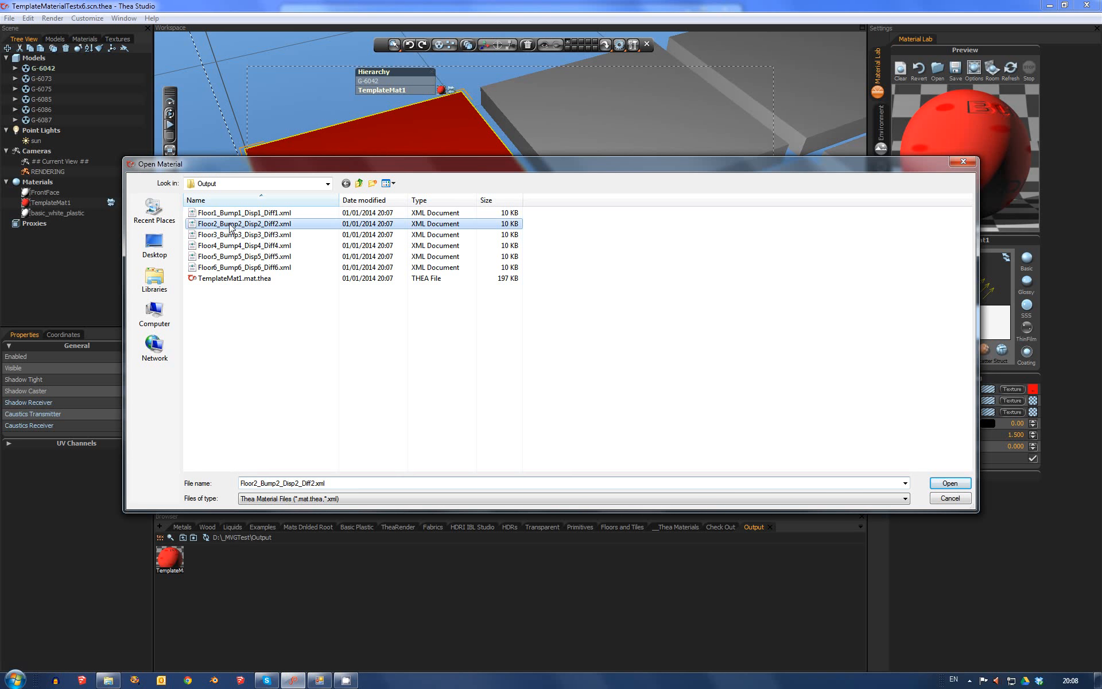
{"action": "left_click", "coordinate": [290, 223]}
{"action": "left_click", "coordinate": [276, 234]}
{"action": "double_click", "coordinate": [278, 226]}
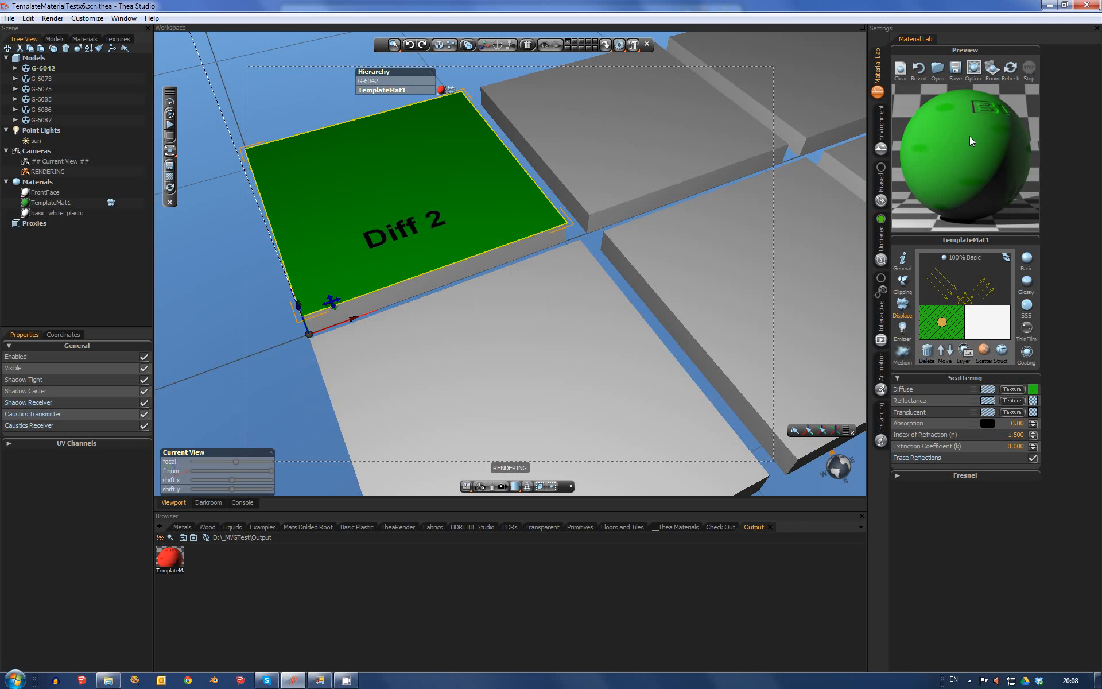
Step: Load the variant Floor3_Bump3_Disp3_Diff3.xml from the Output folder into the selected tile's material and store it in the Output browser folder
{"action": "left_click", "coordinate": [939, 69]}
{"action": "left_click", "coordinate": [229, 227]}
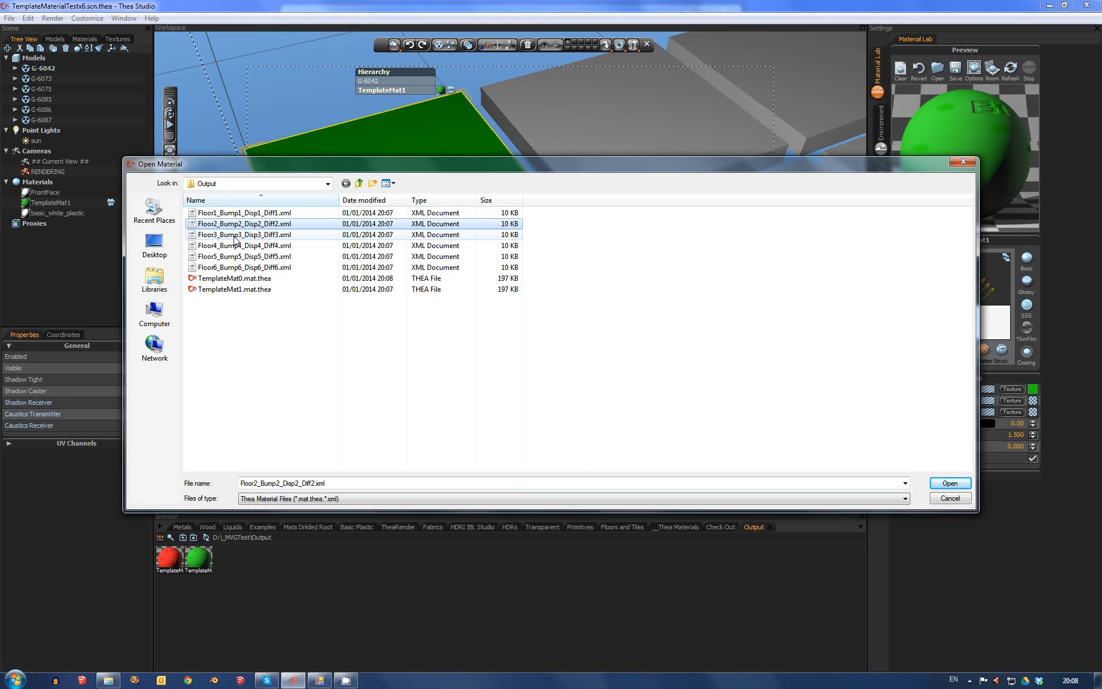
{"action": "double_click", "coordinate": [235, 240]}
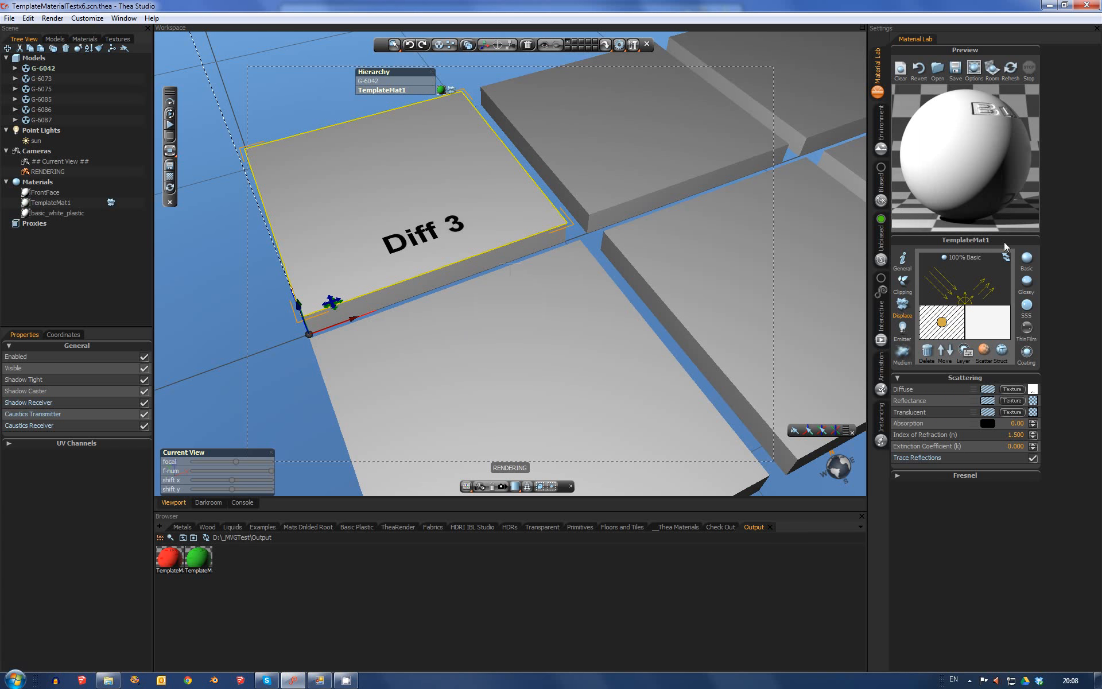
{"action": "left_click_drag", "start_coordinate": [977, 158], "coordinate": [285, 558]}
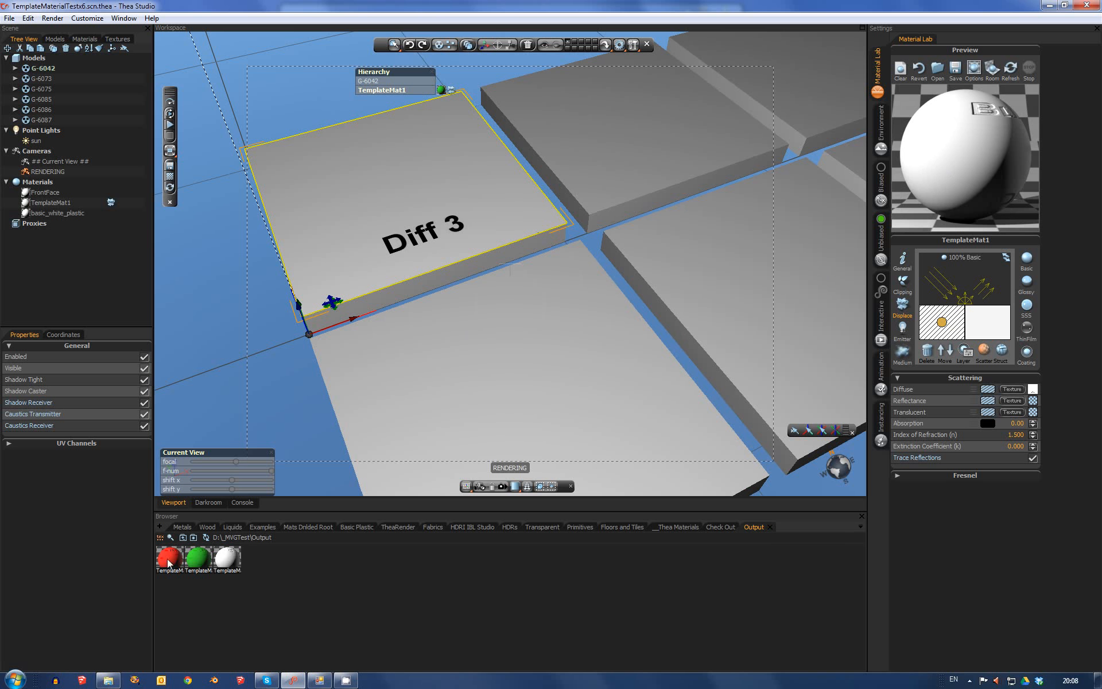
Step: Apply the stored red, green and white materials to tiles G-6042, G-6073 and G-6085 respectively, and start the interactive render in the viewport
{"action": "left_click_drag", "start_coordinate": [177, 567], "coordinate": [379, 222]}
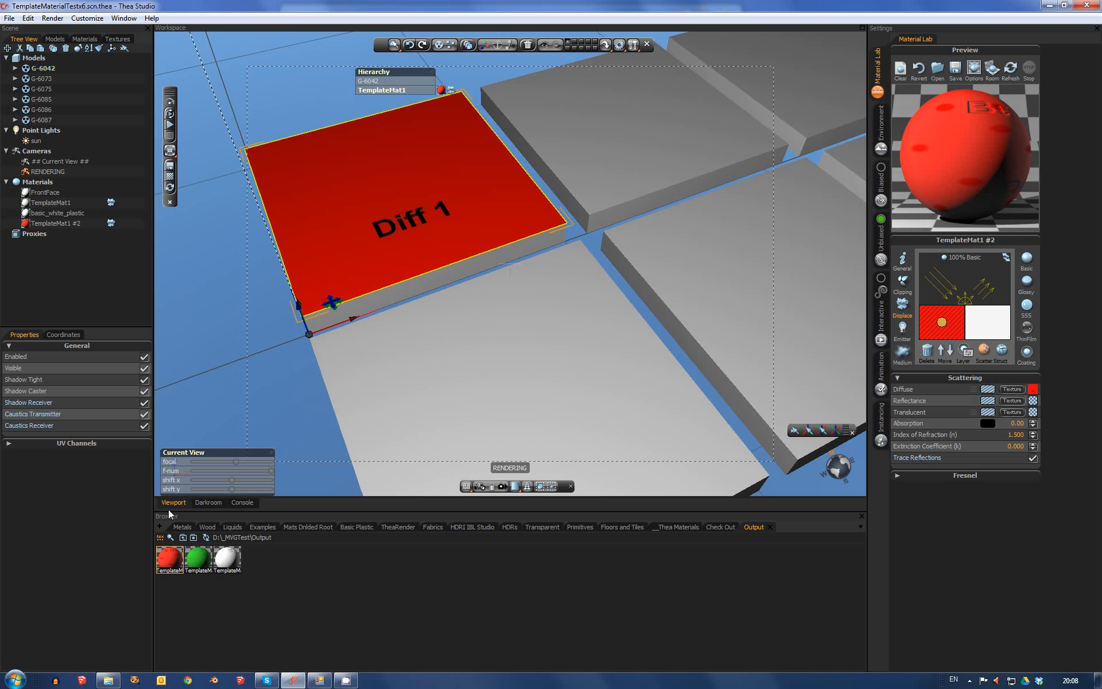
{"action": "left_click_drag", "start_coordinate": [202, 561], "coordinate": [618, 189]}
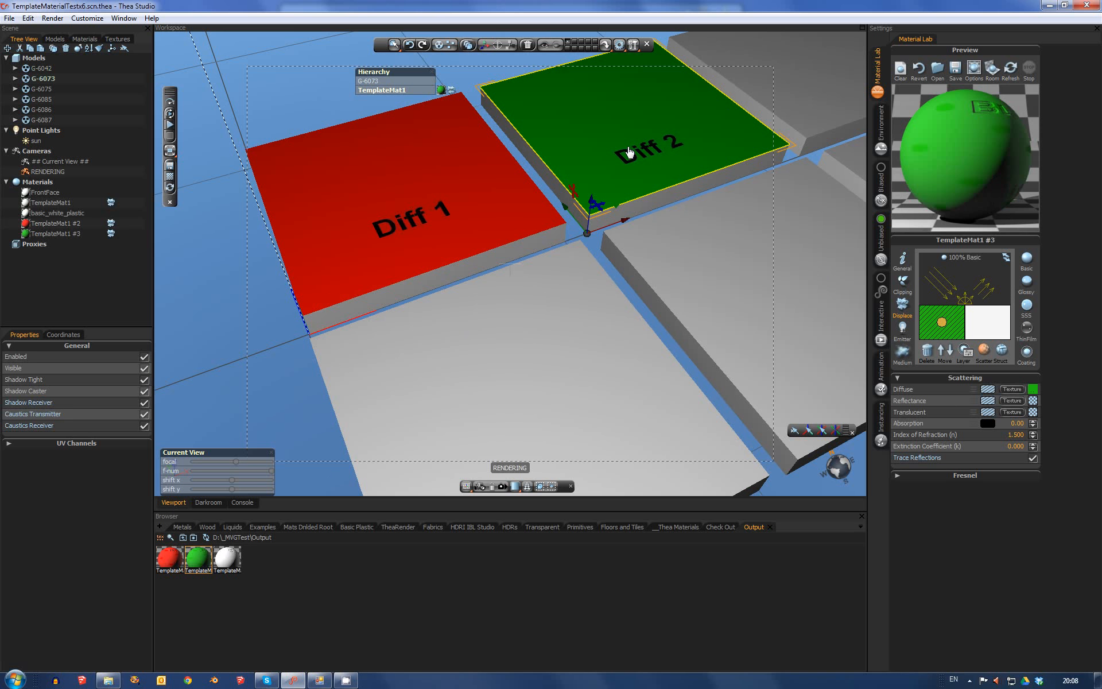
{"action": "left_click_drag", "start_coordinate": [222, 559], "coordinate": [508, 357]}
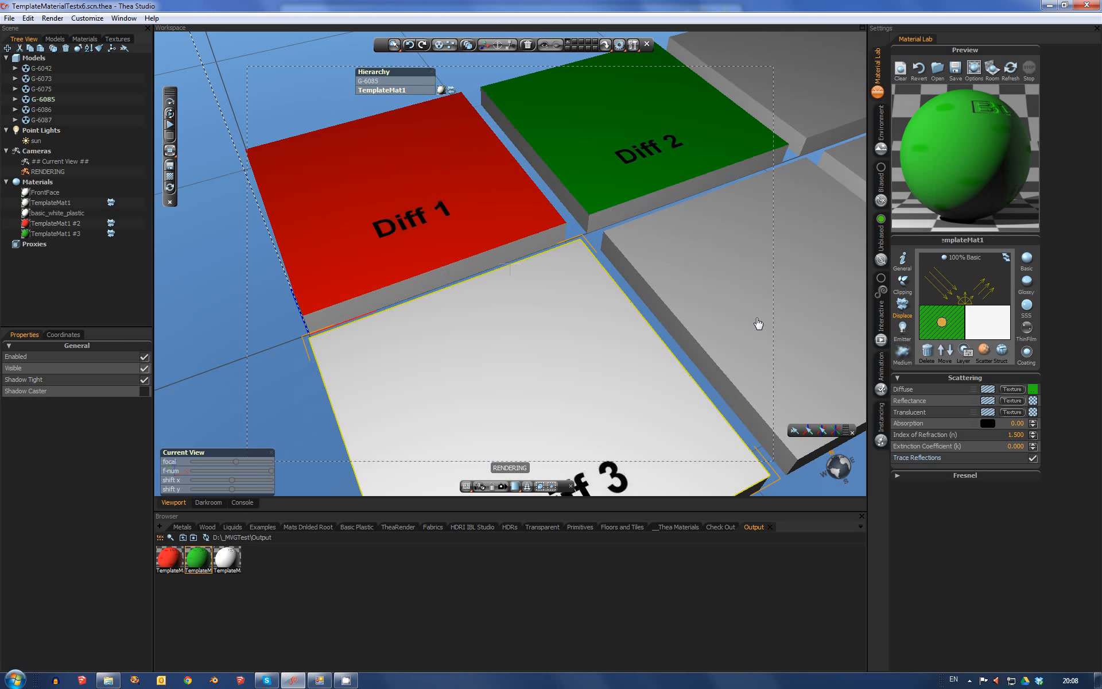
{"action": "left_click", "coordinate": [170, 125]}
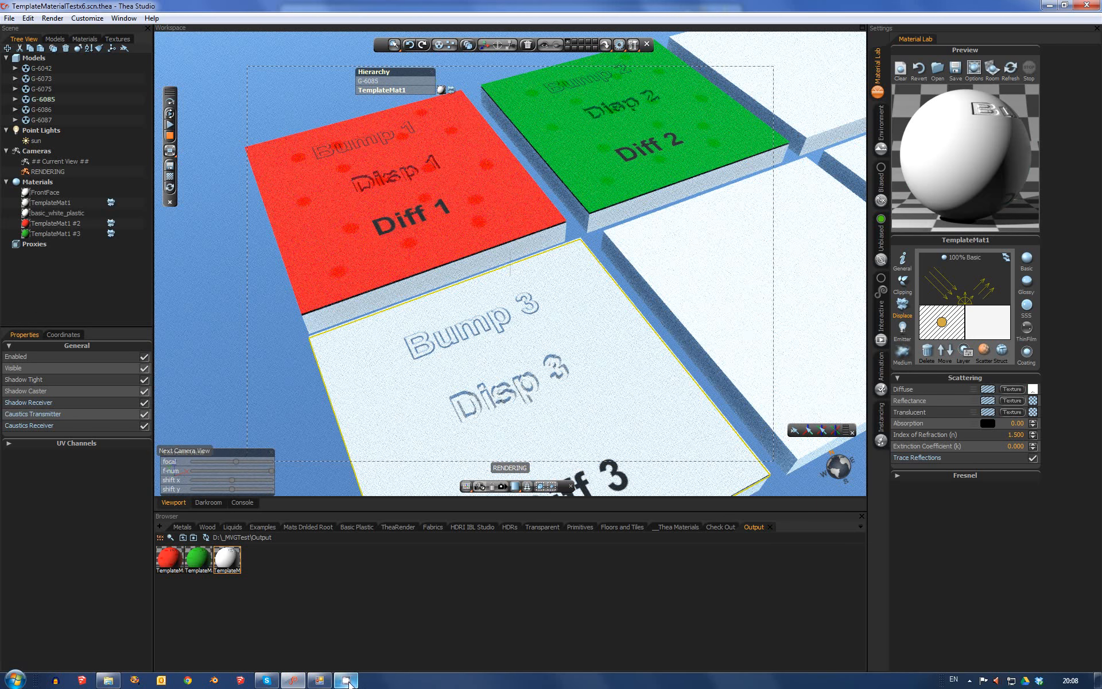
{"action": "left_click", "coordinate": [969, 681]}
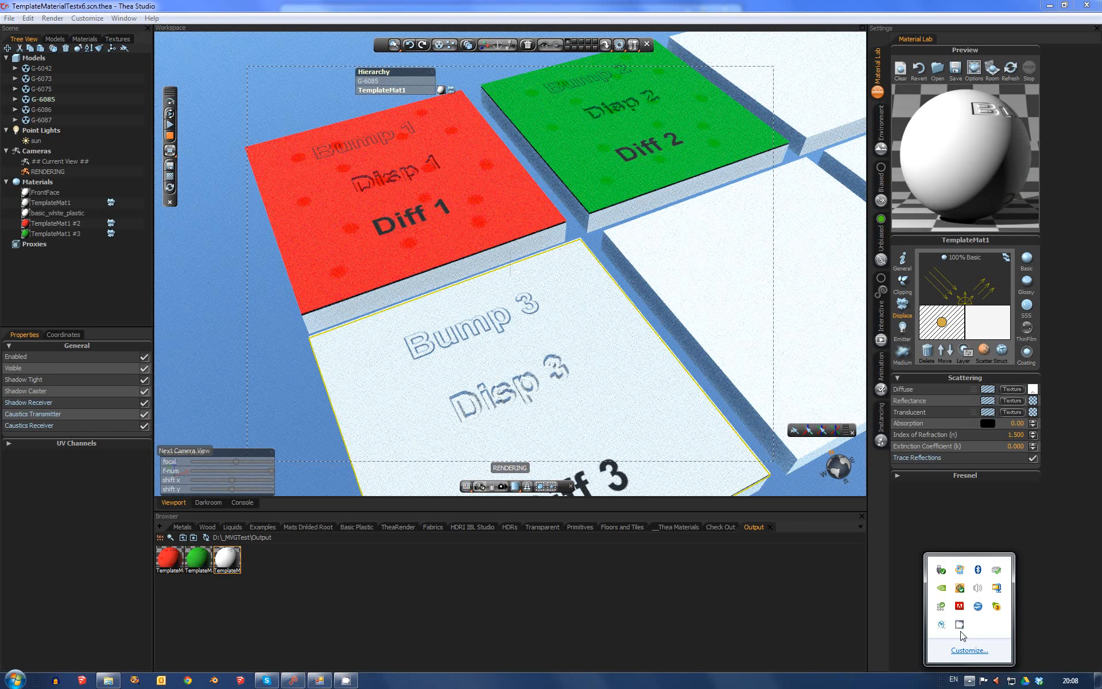